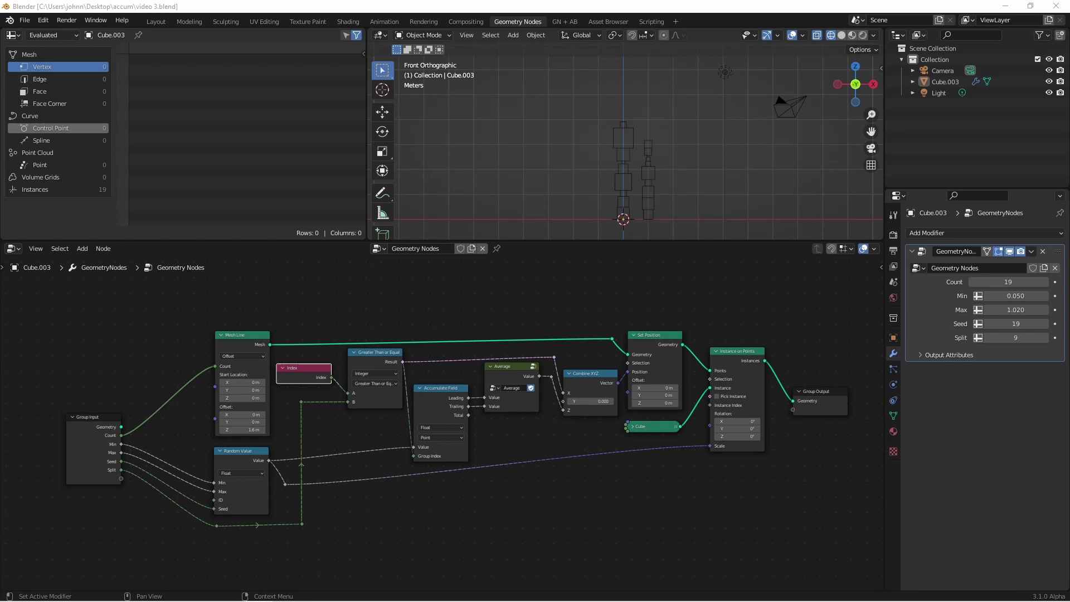
Delete the Cube node and feed Group Input Geometry into Instance on Points' Instance socket via reroutes.
scroll(596, 491, down, 1)
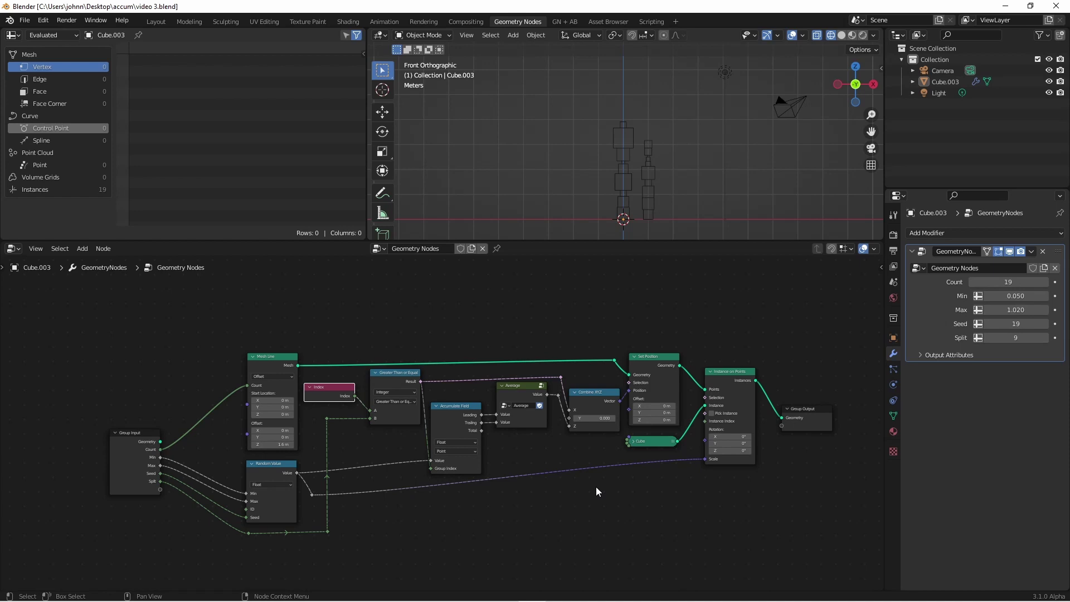
click(654, 443)
key(x)
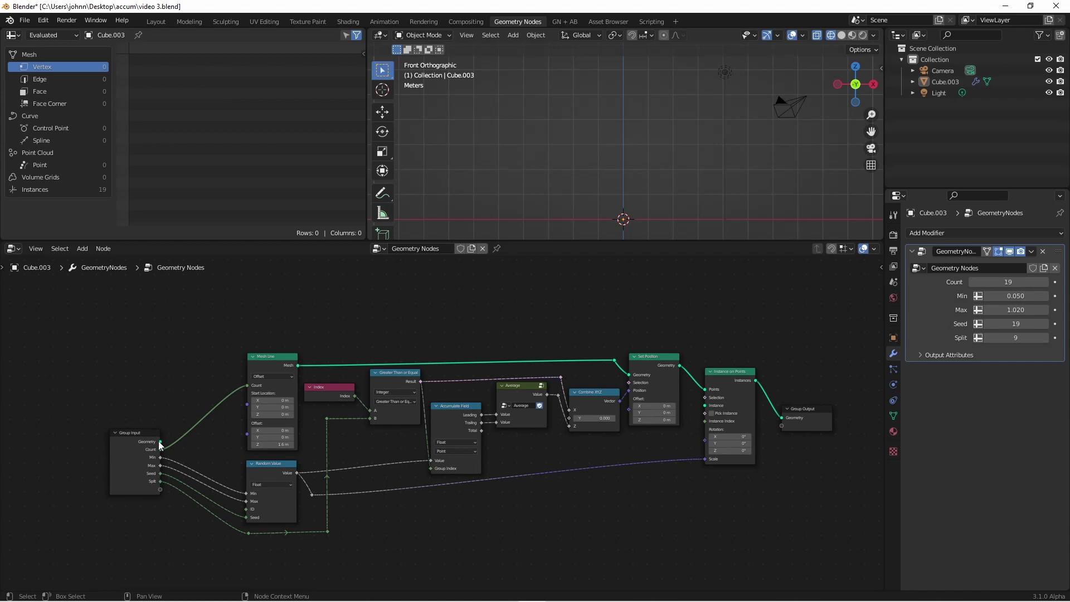
drag(160, 441, 712, 407)
shift+right_drag(201, 440, 212, 424)
drag(212, 423, 230, 349)
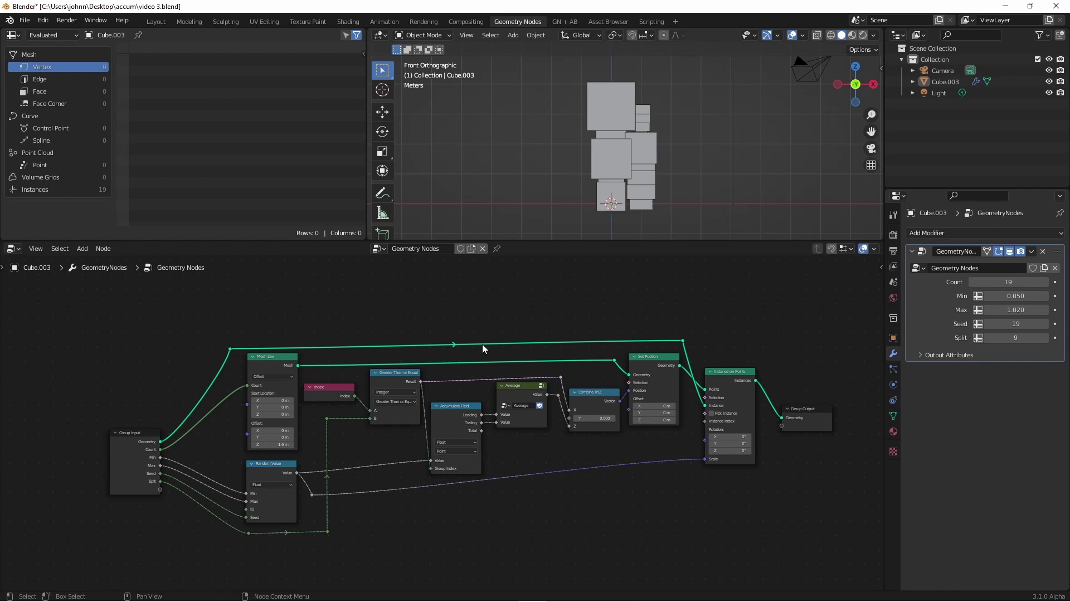
Add a Bounding Box node connected to the input Geometry reroute.
scroll(359, 421, up, 2)
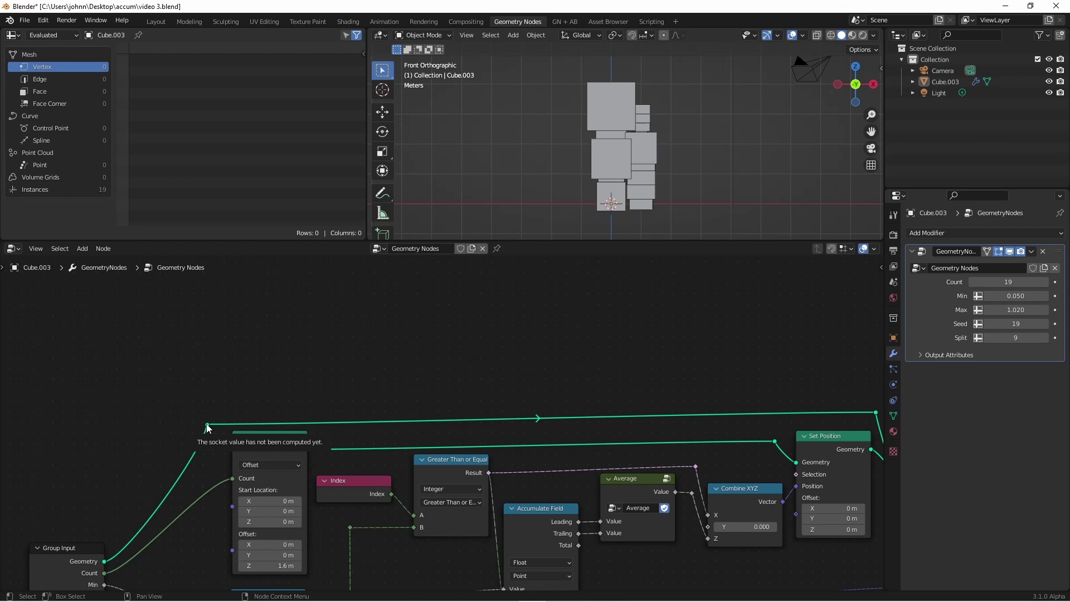
key(shift+a)
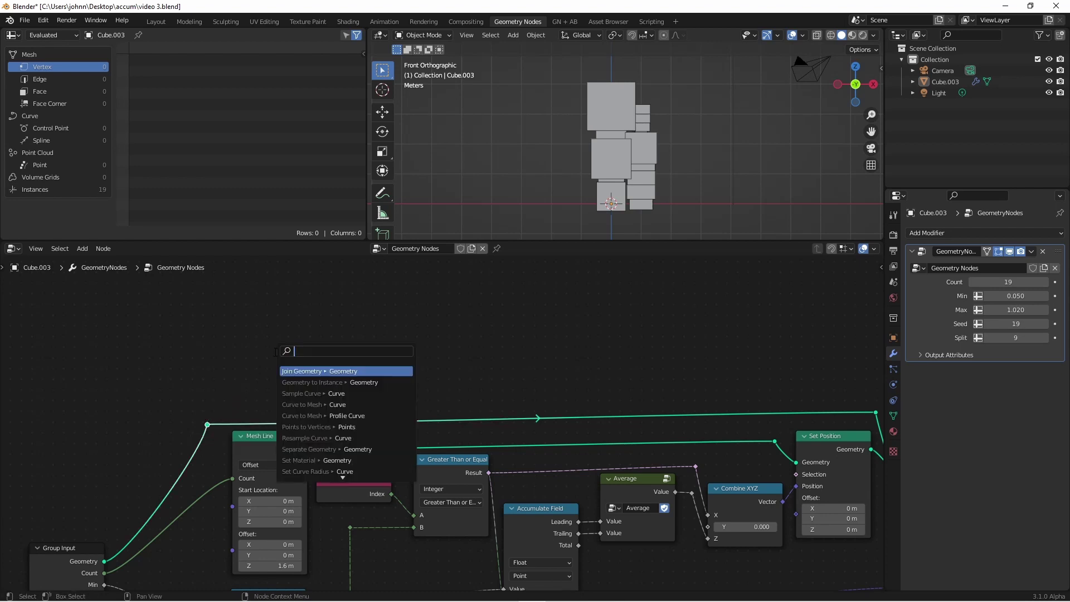
text(bound)
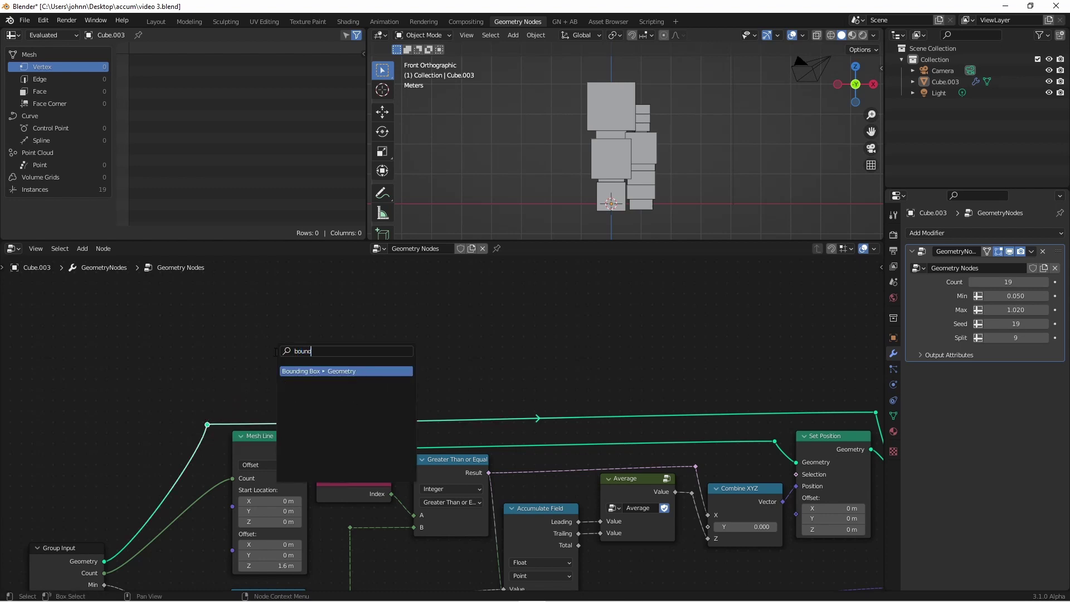
key(Return)
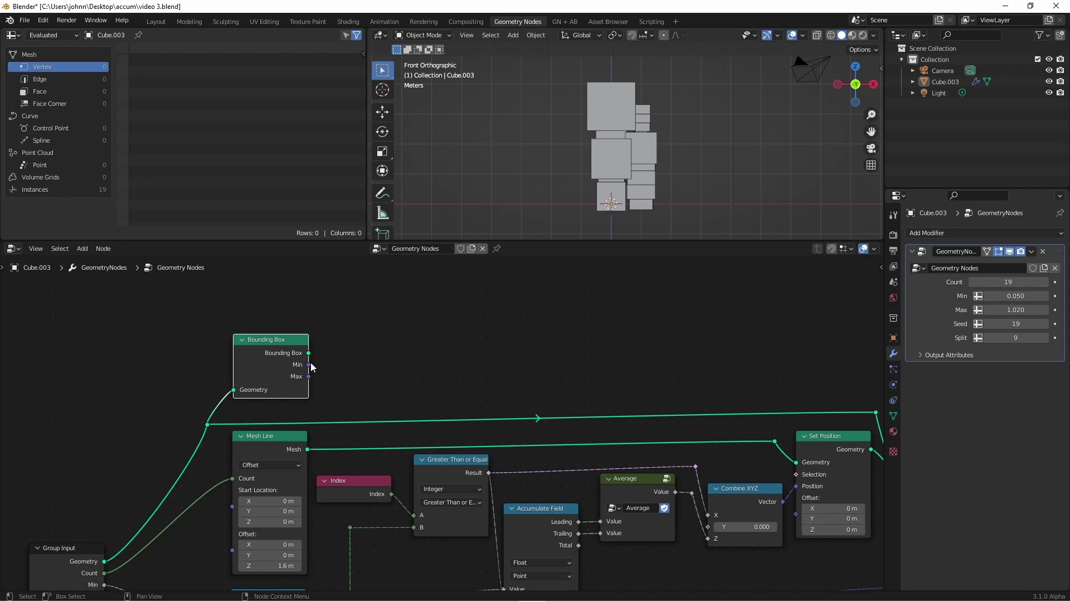
mouse_move(310, 380)
Attach Separate XYZ nodes to the Bounding Box Min and Max outputs.
drag(309, 365, 351, 334)
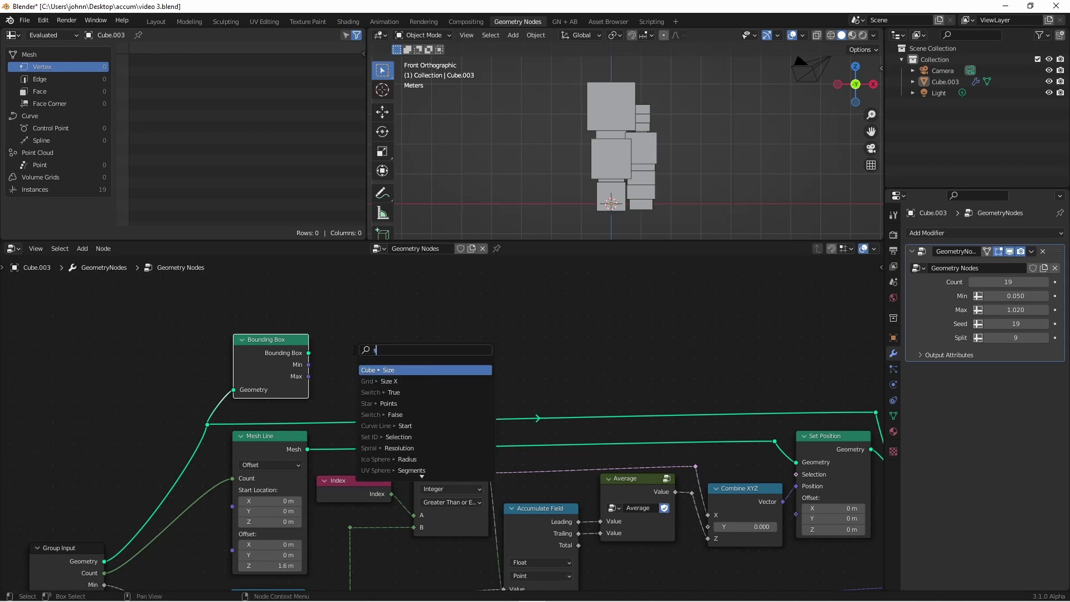
key(Return)
drag(308, 376, 348, 401)
key(Return)
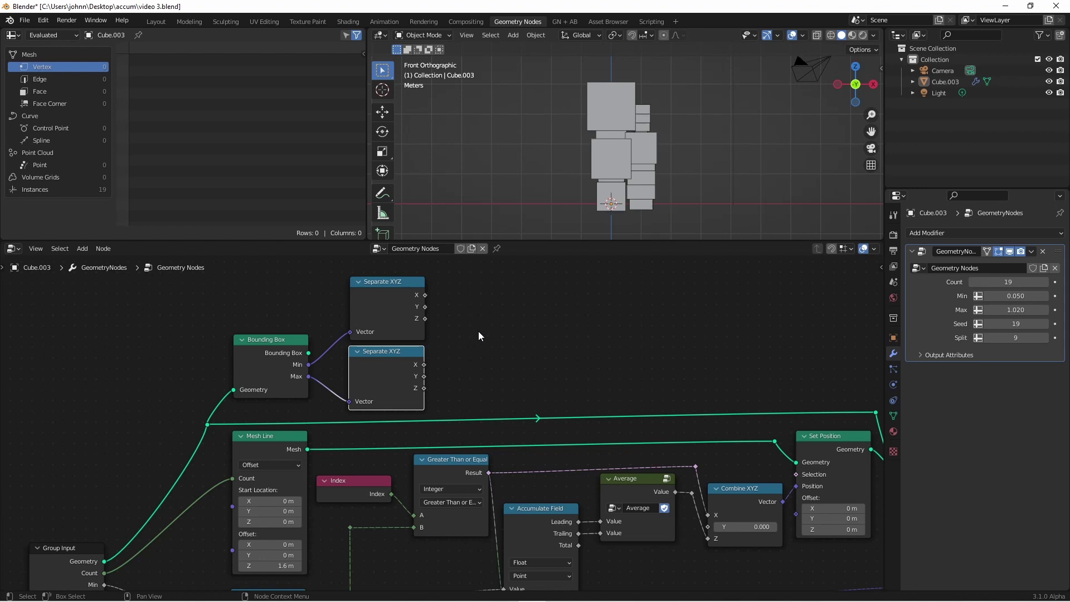
Add a Subtract Math node taking the two Z values.
key(shift+a)
mouse_move(430, 444)
click(523, 534)
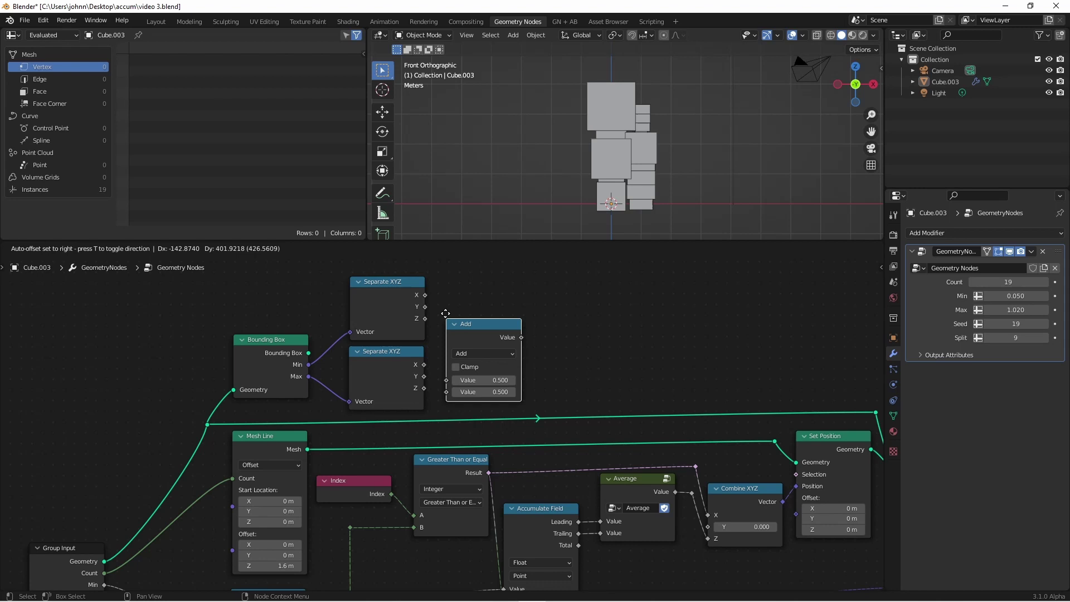
click(445, 293)
click(467, 333)
click(481, 371)
drag(425, 318, 447, 369)
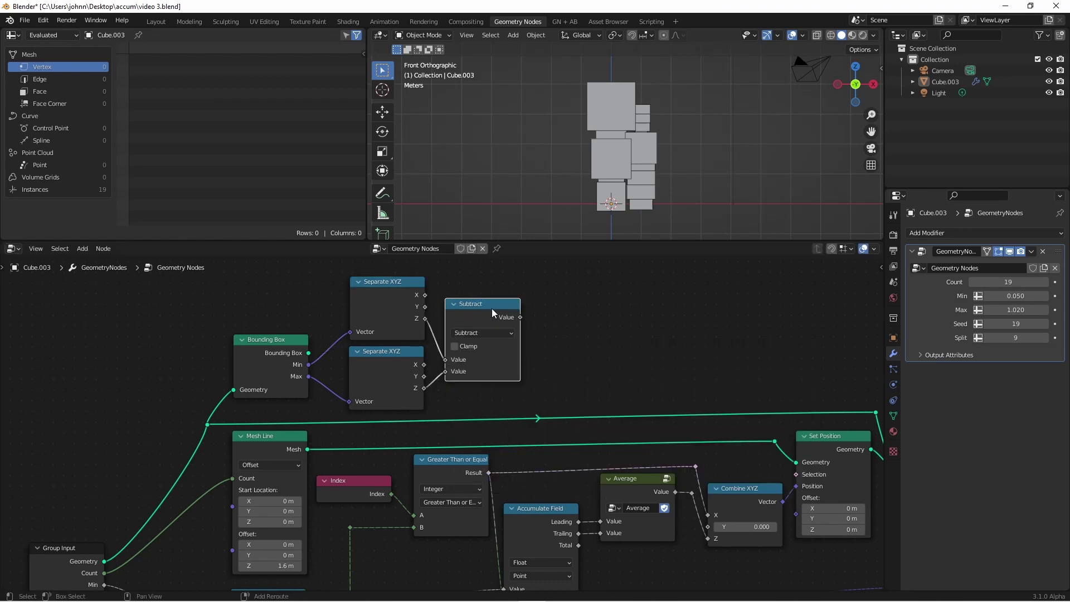
click(492, 309)
Duplicate it as an Absolute Math node fed by the subtraction result.
key(shift+d)
click(587, 310)
click(587, 333)
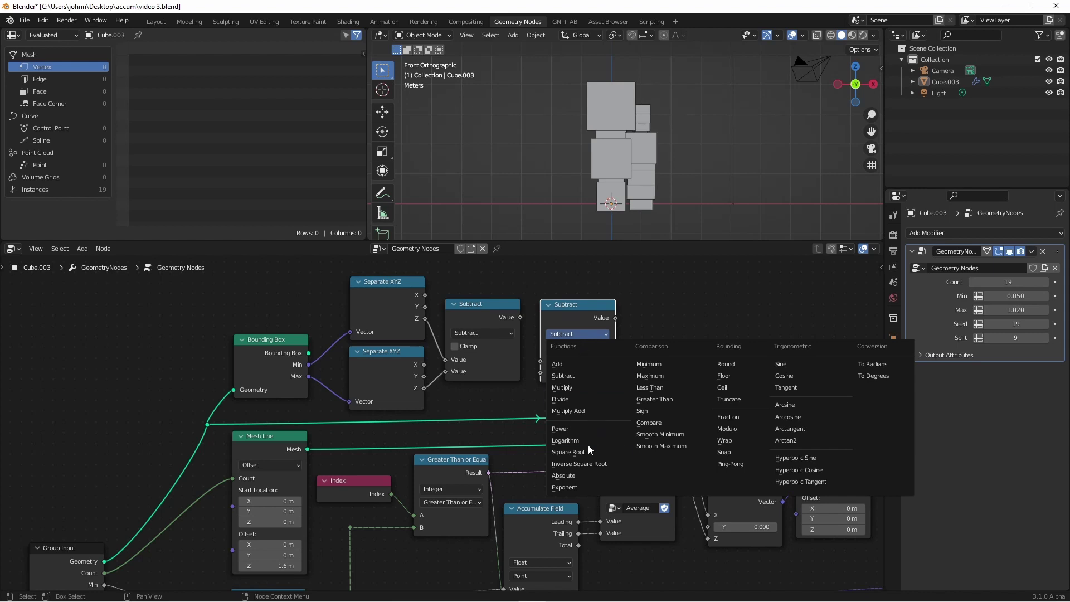
click(580, 475)
drag(520, 317, 543, 362)
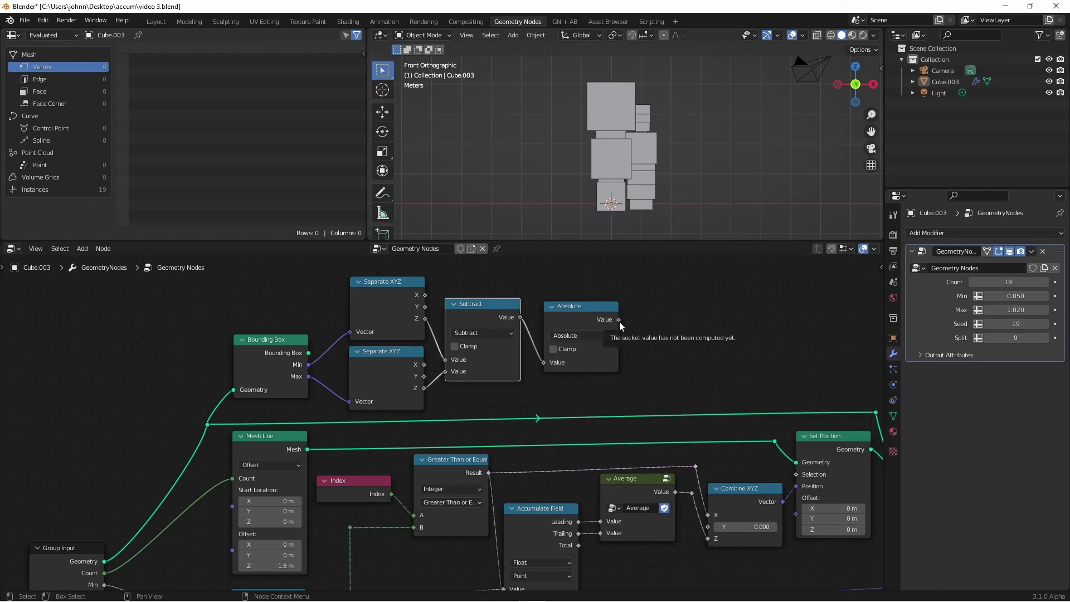
scroll(628, 325, down, 1)
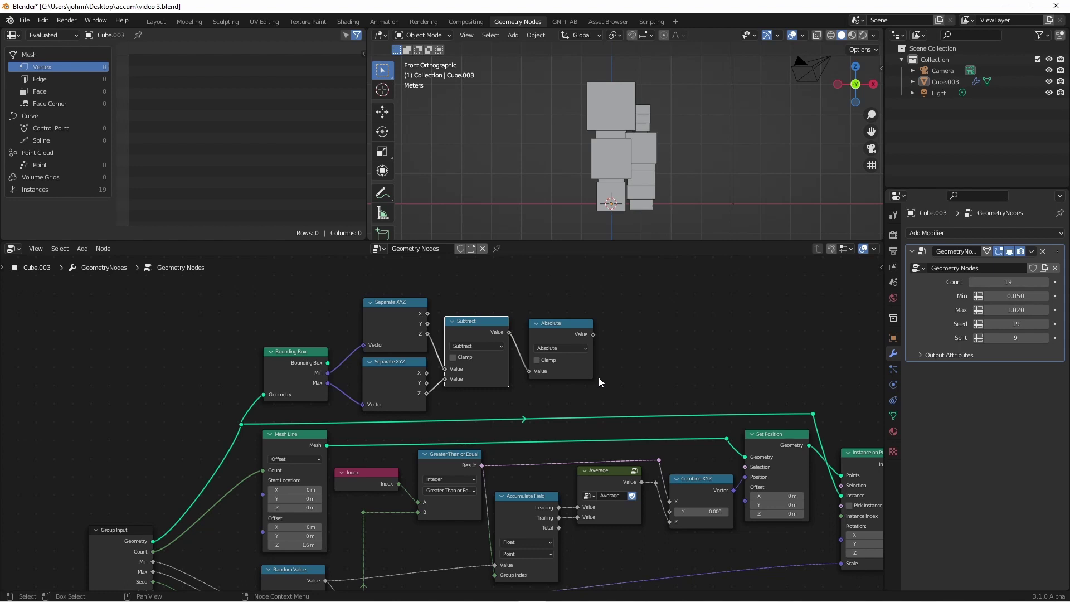
Insert a Transform node on the instance geometry link, with Scale driven by the Absolute height.
scroll(599, 376, down, 1)
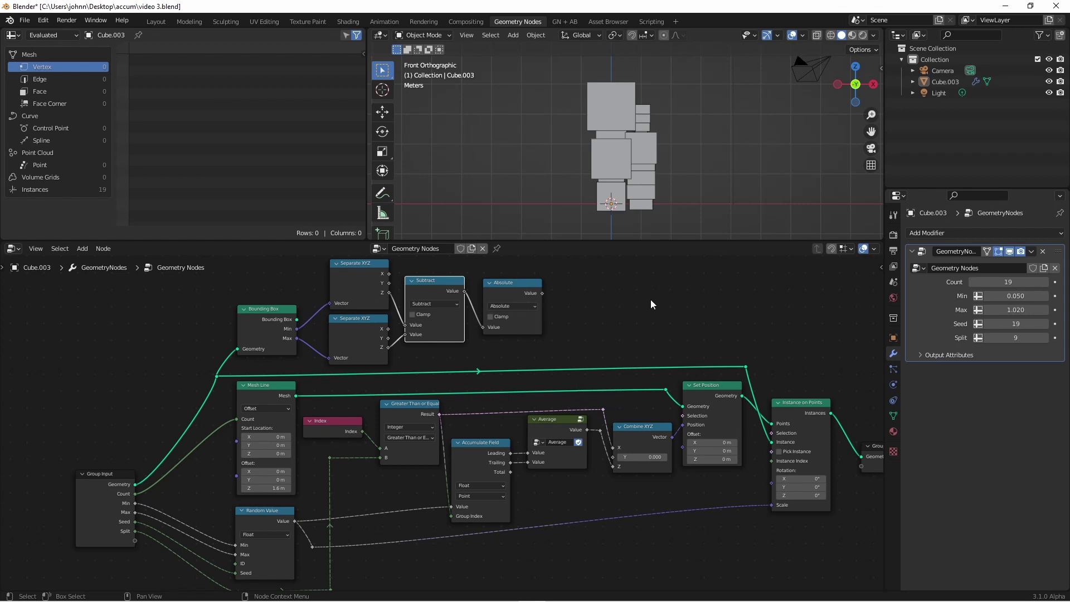
key(shift+a)
mouse_move(650, 299)
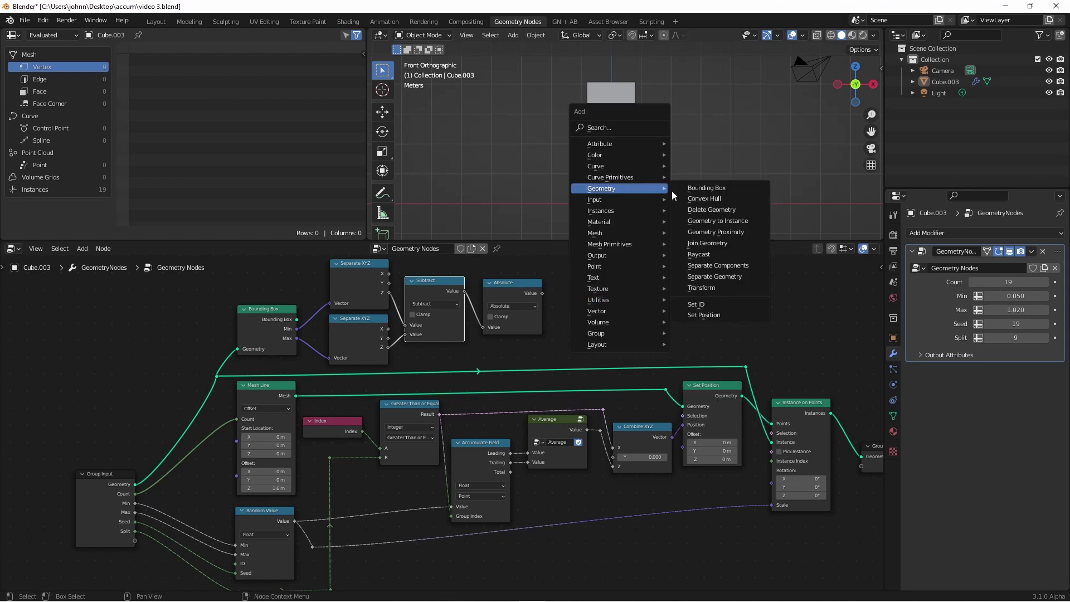
click(697, 288)
click(684, 345)
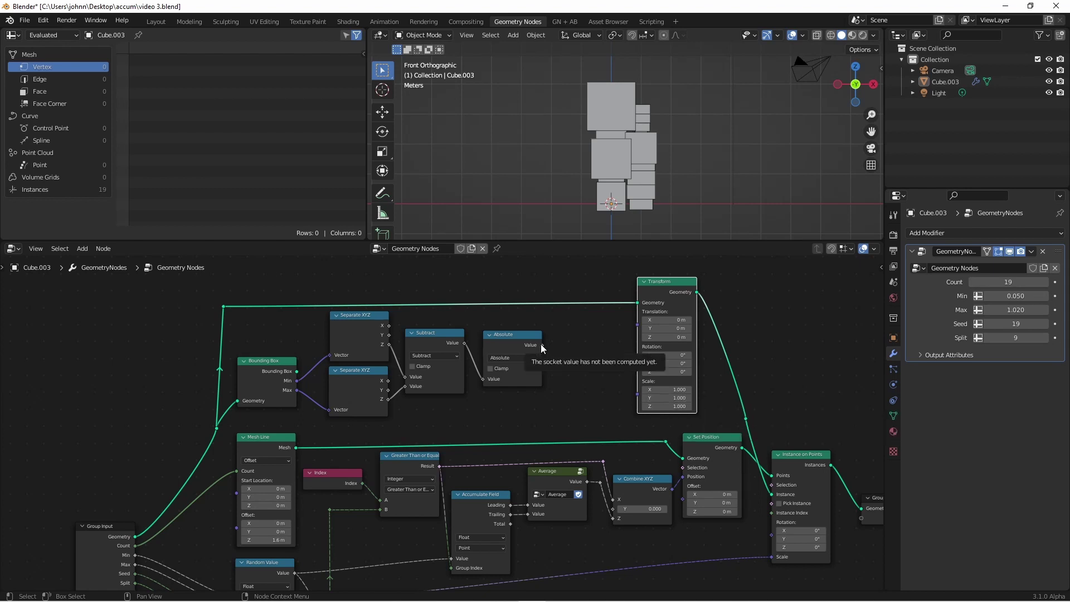
drag(541, 345, 637, 393)
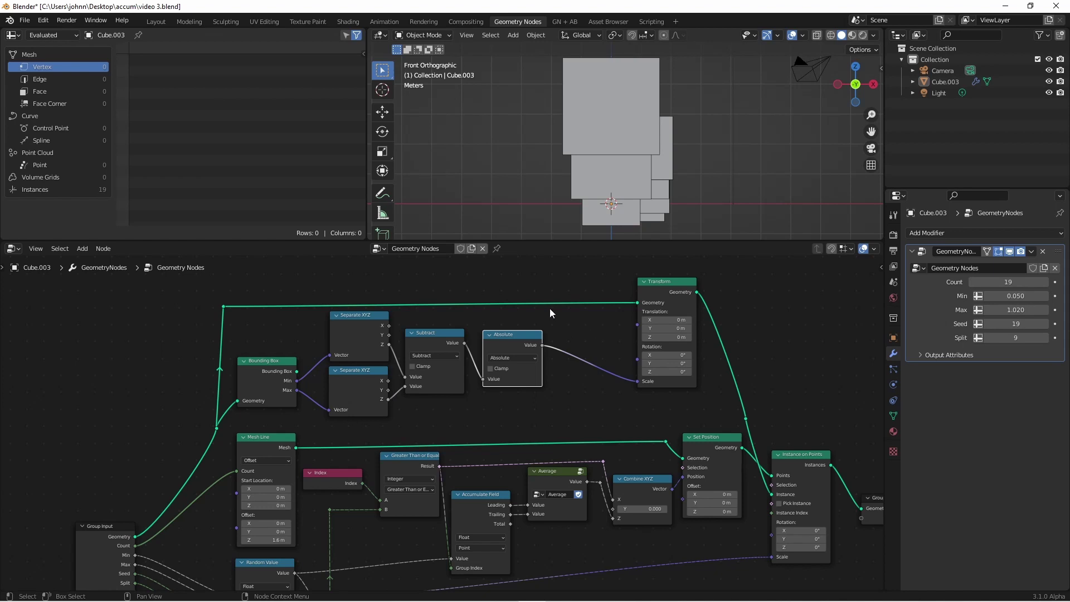
Add a Divide node on the Scale link computing 1.000 divided by the height.
click(555, 337)
click(509, 340)
key(shift+d)
click(624, 353)
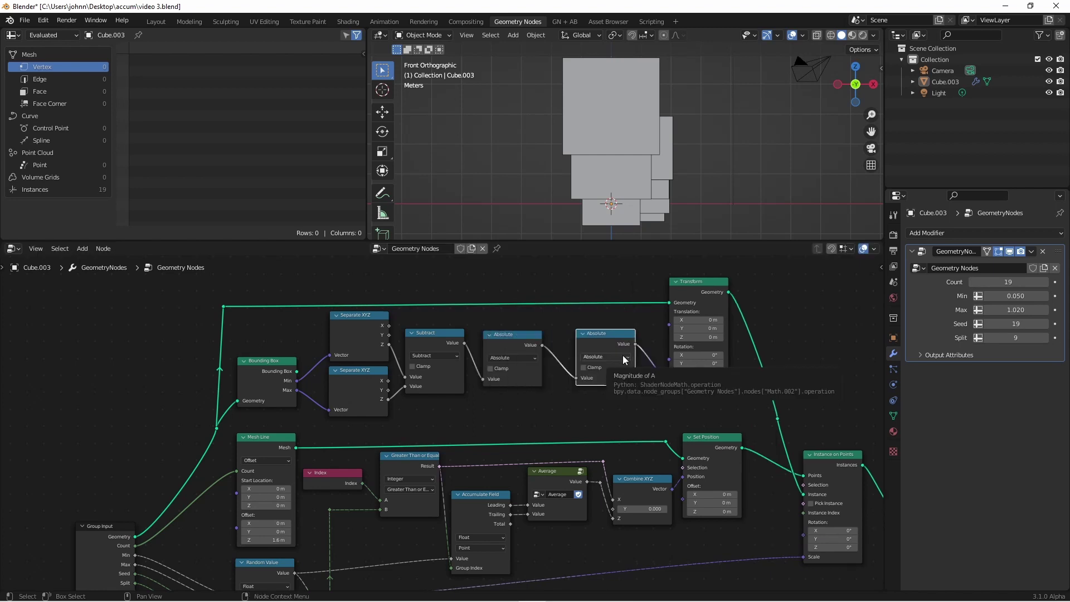
click(623, 356)
click(604, 406)
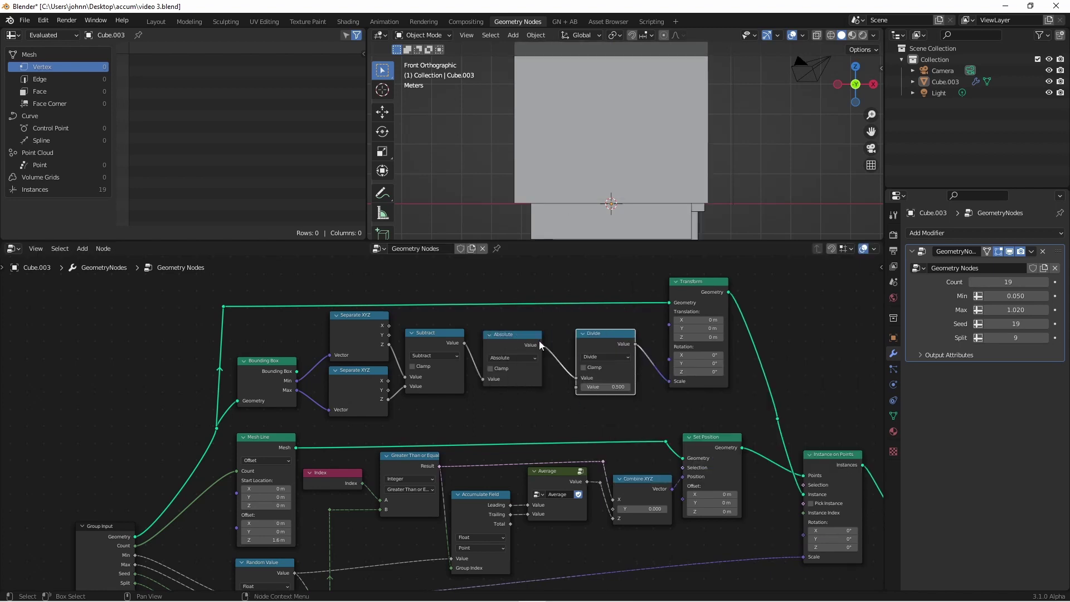
drag(574, 377, 618, 379)
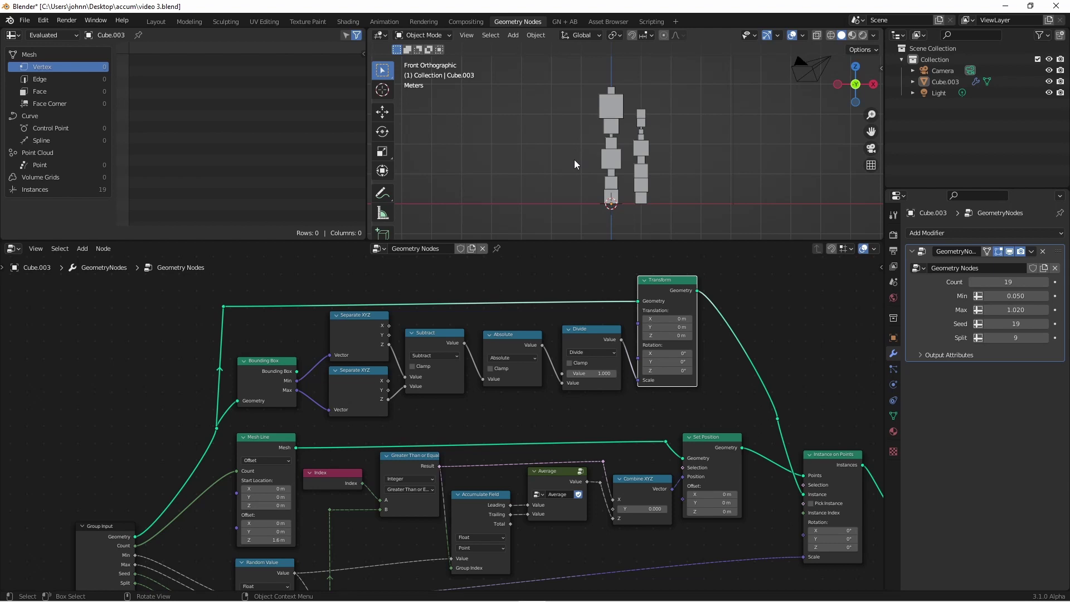
Orbit the view to inspect the piles and select the Cube.003 object.
middle_drag(574, 160, 614, 166)
scroll(614, 166, up, 3)
click(614, 143)
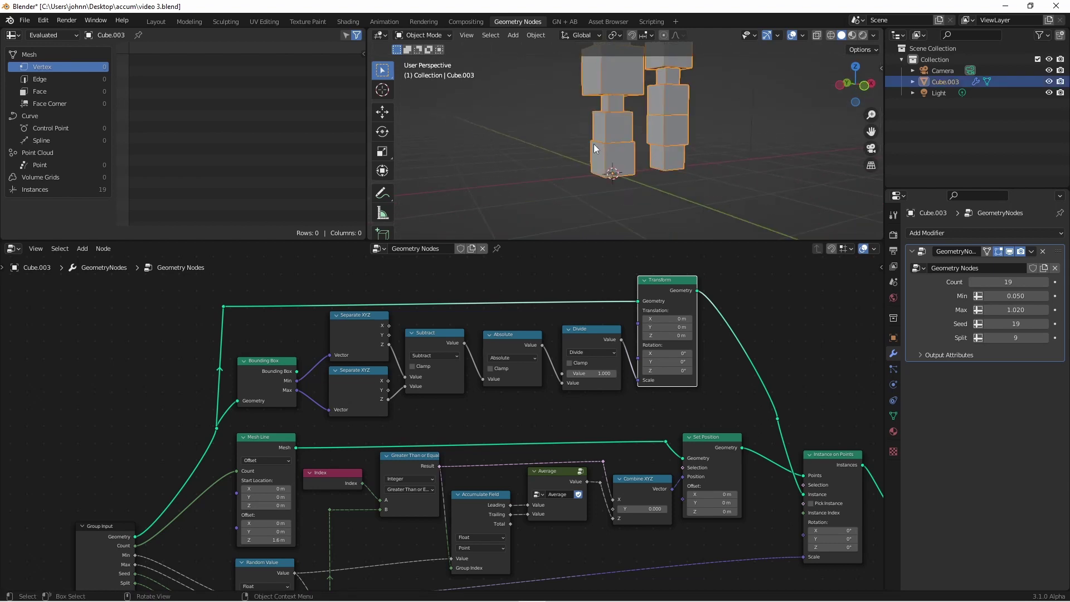
In Edit Mode, scale the cube thinner along X from the front view, then inspect the piles.
key(Tab)
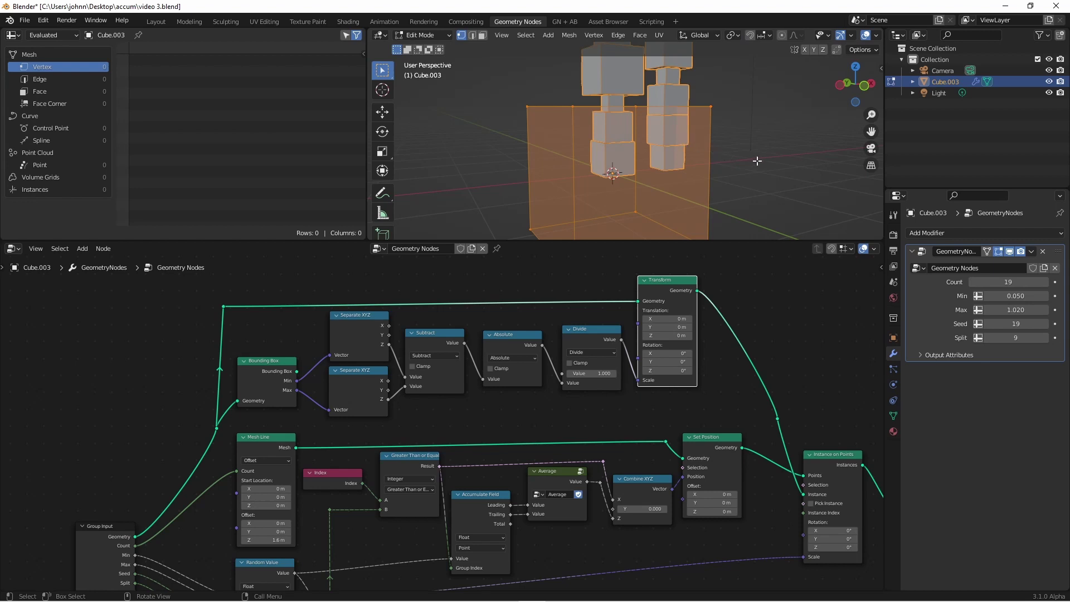
key(KP_1)
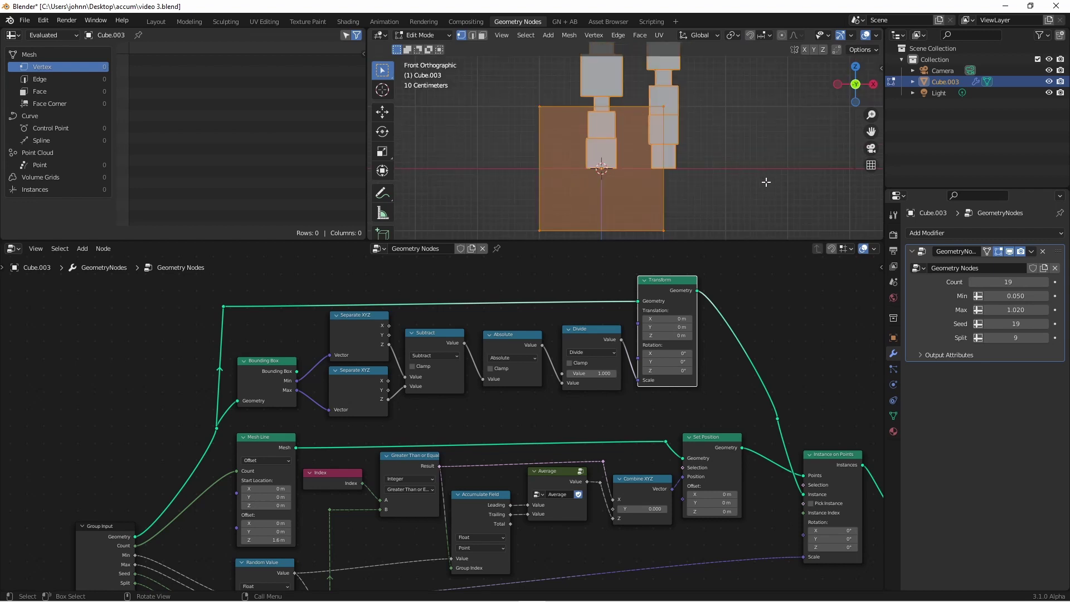
key(s)
key(x)
click(617, 136)
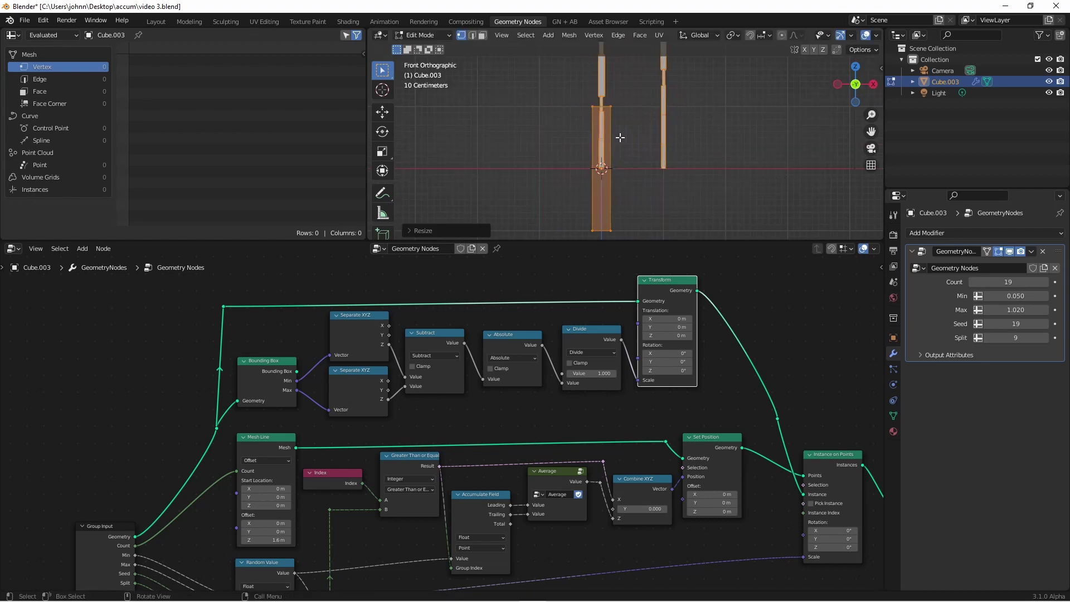
middle_drag(616, 135, 642, 111)
key(Tab)
scroll(608, 71, down, 4)
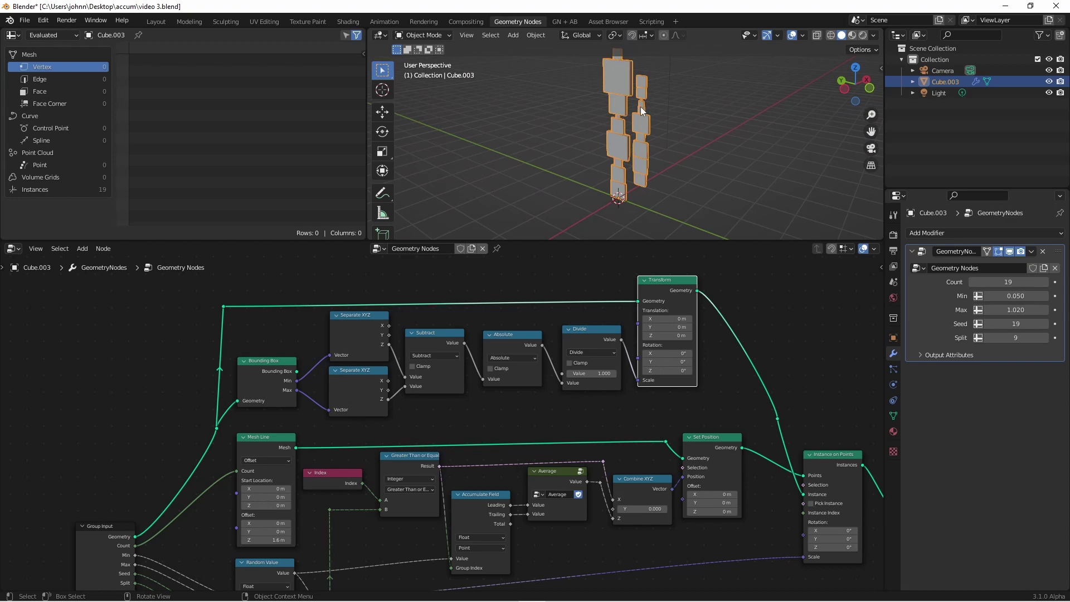
middle_drag(663, 104, 563, 109)
scroll(634, 107, up, 5)
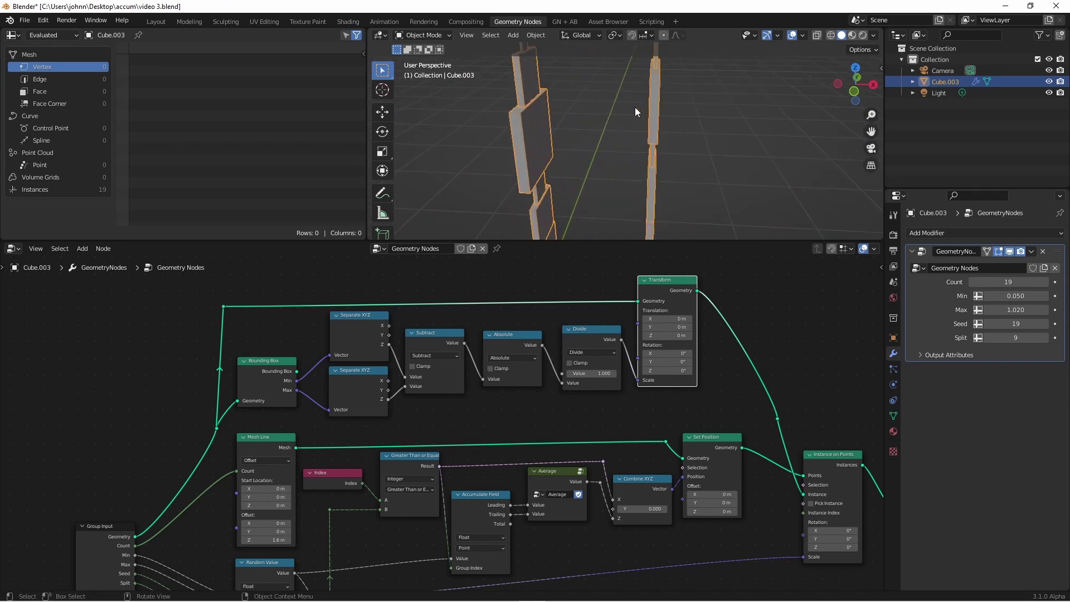
Squash the cube mesh along Y and review the two piles.
key(Tab)
key(s)
key(y)
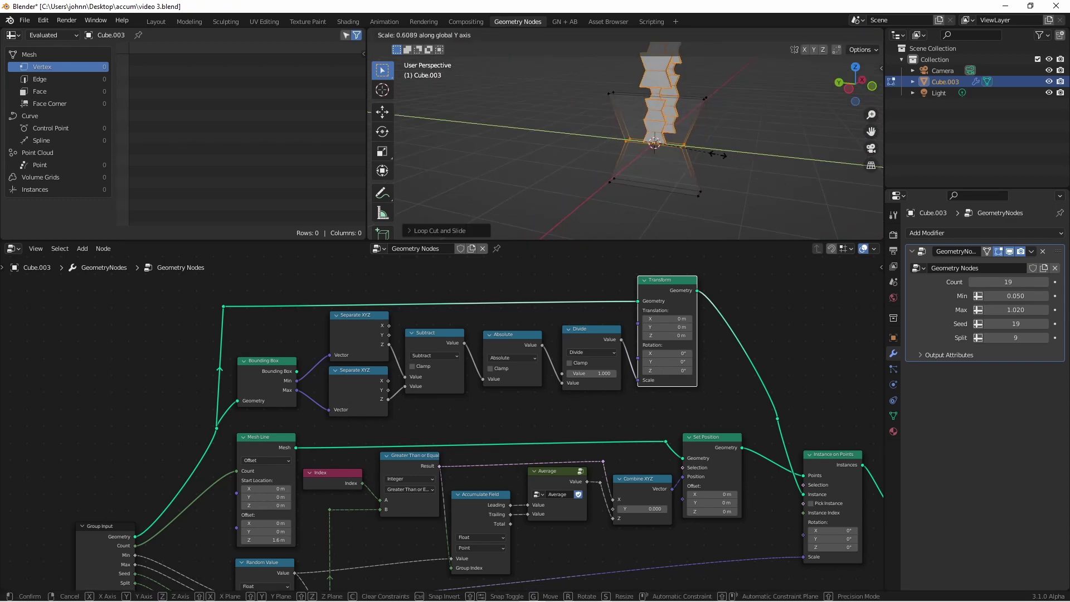
click(693, 155)
key(Tab)
middle_drag(650, 48, 629, 135)
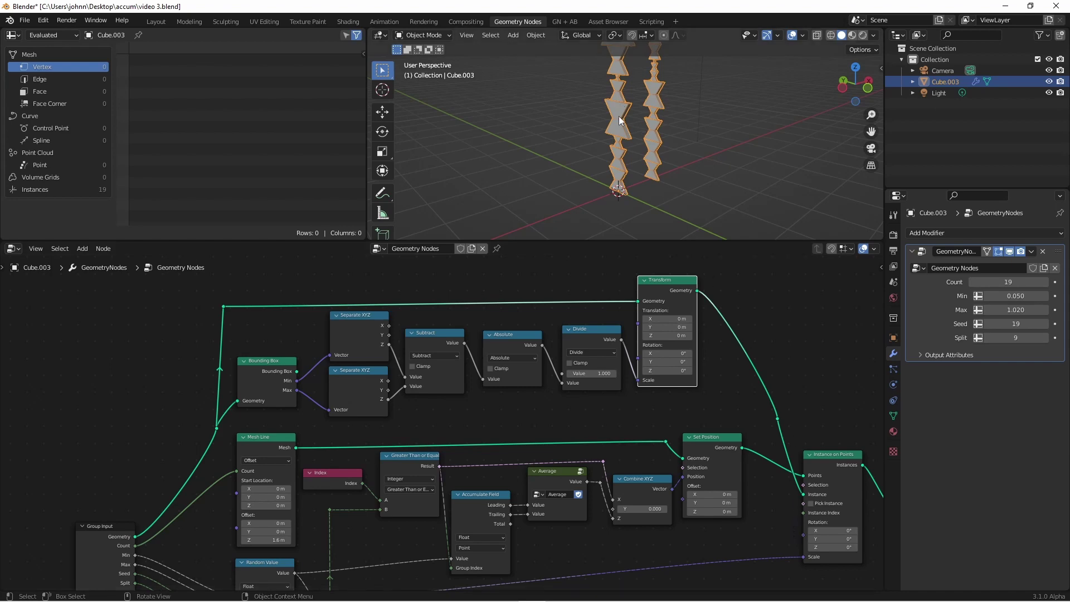
Add a Twisted Torus and create a new Geometry Nodes tree for it.
middle_drag(622, 179, 643, 185)
key(shift+a)
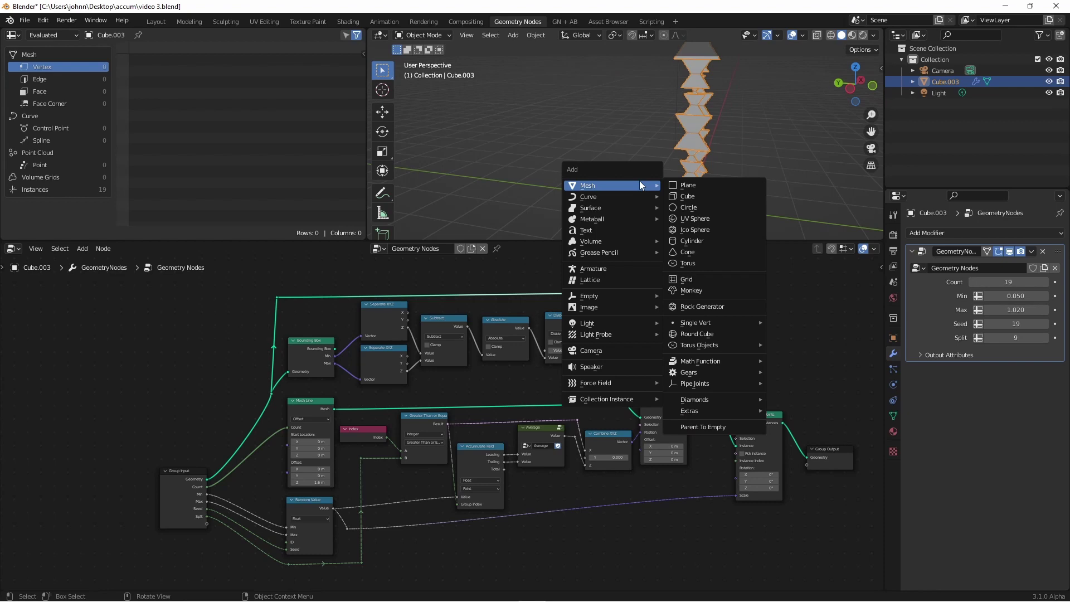
mouse_move(738, 340)
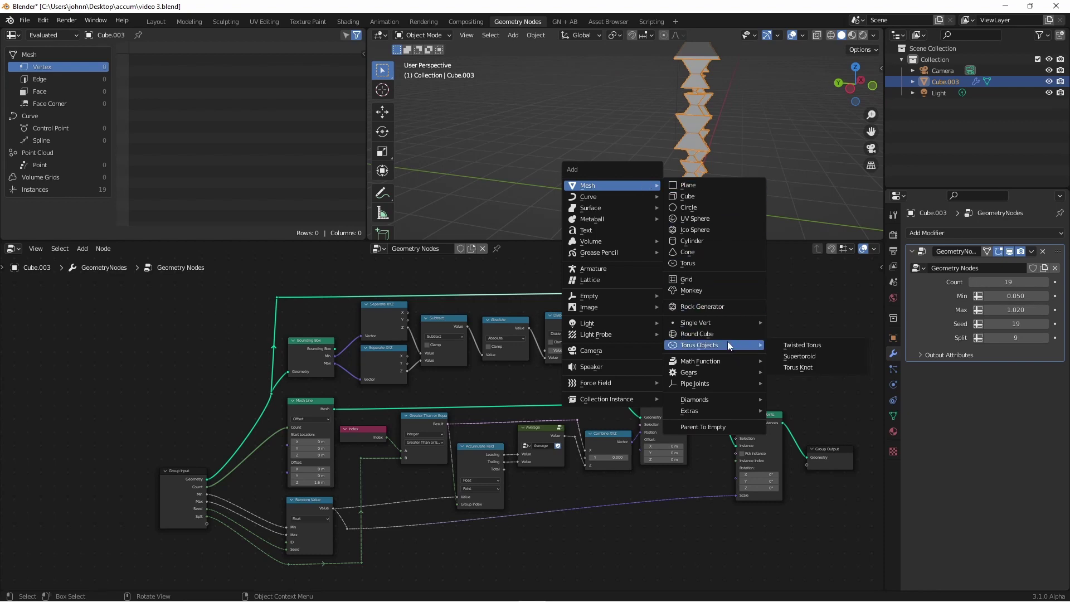
click(802, 345)
click(438, 249)
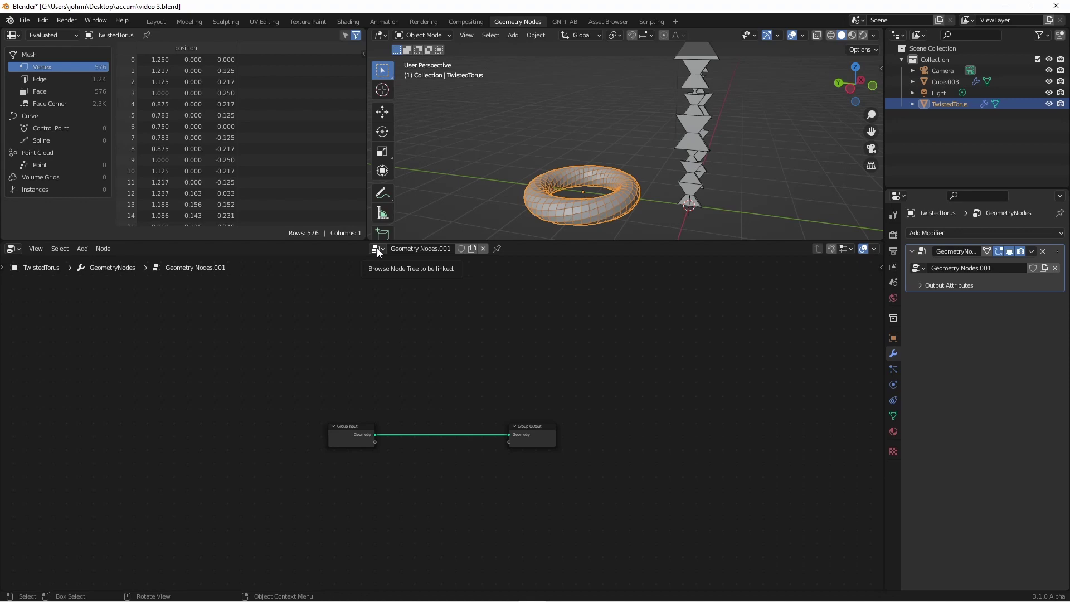
Assign the existing Geometry Nodes tree to the torus and resize it.
click(378, 249)
click(400, 276)
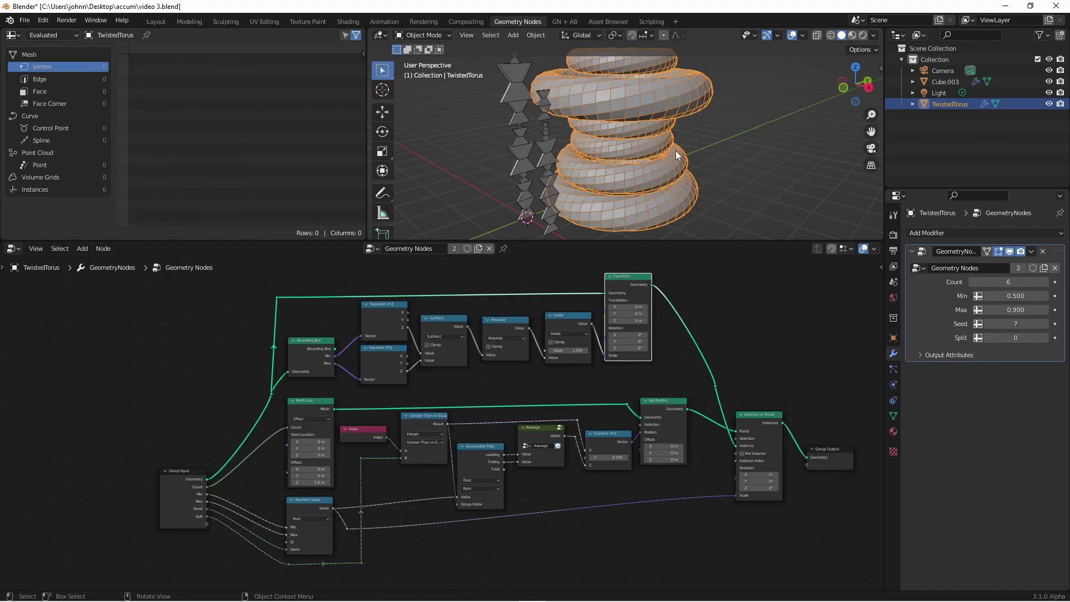
key(g)
key(y)
key(s)
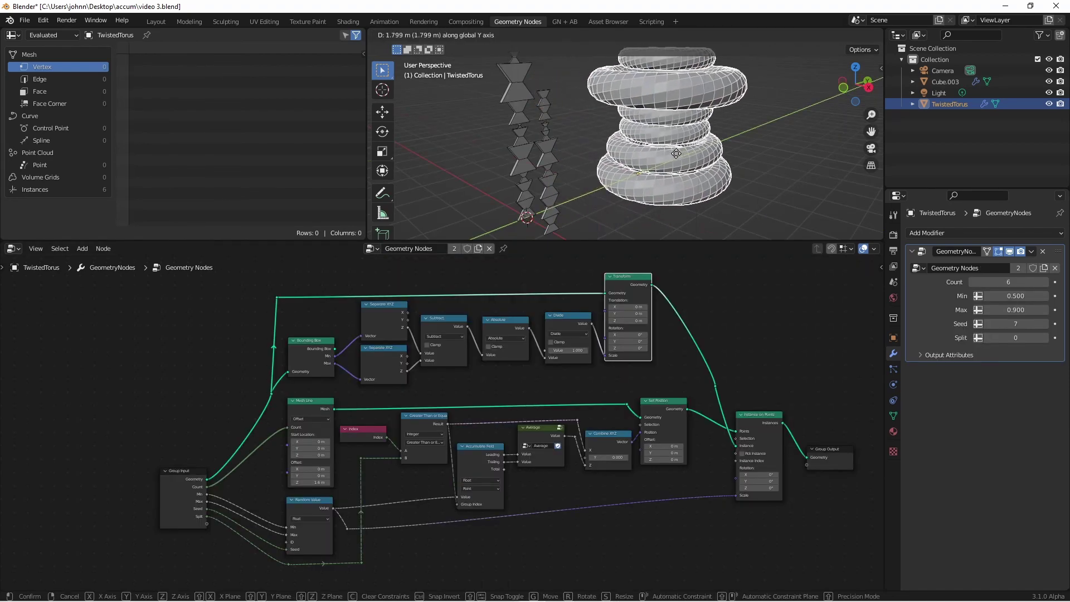
click(639, 163)
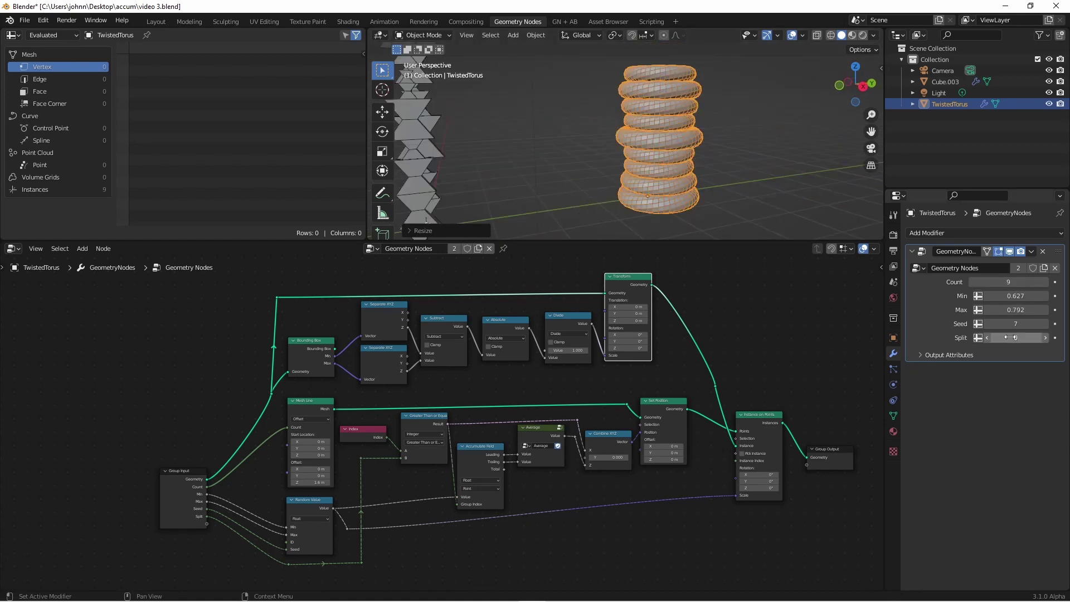
Raise Split to 5 and view the torus piles from the front.
drag(1005, 331, 1031, 332)
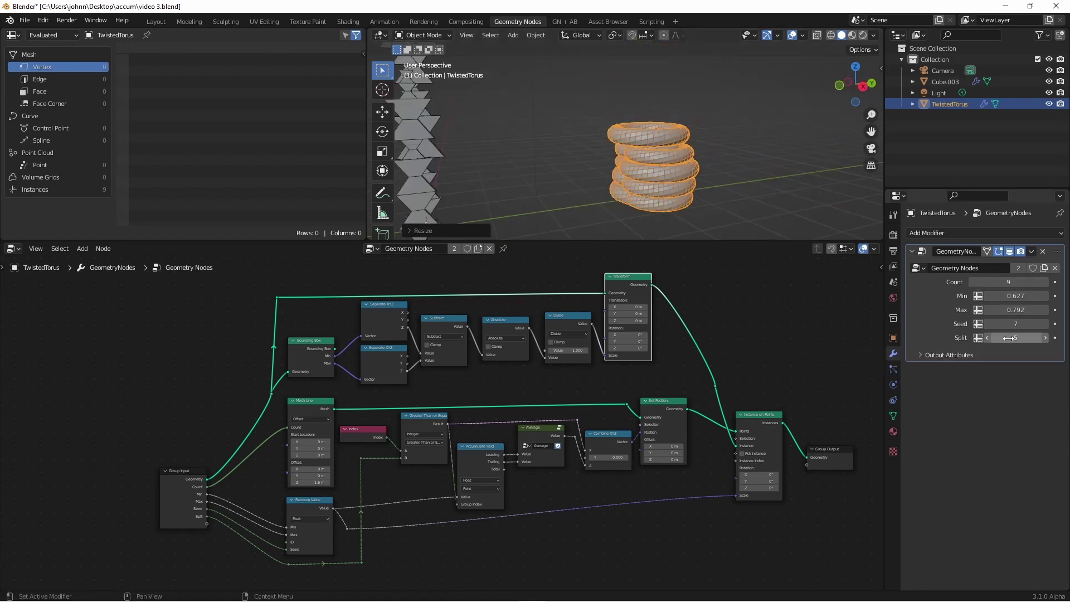
middle_drag(662, 164, 591, 224)
key(KP_1)
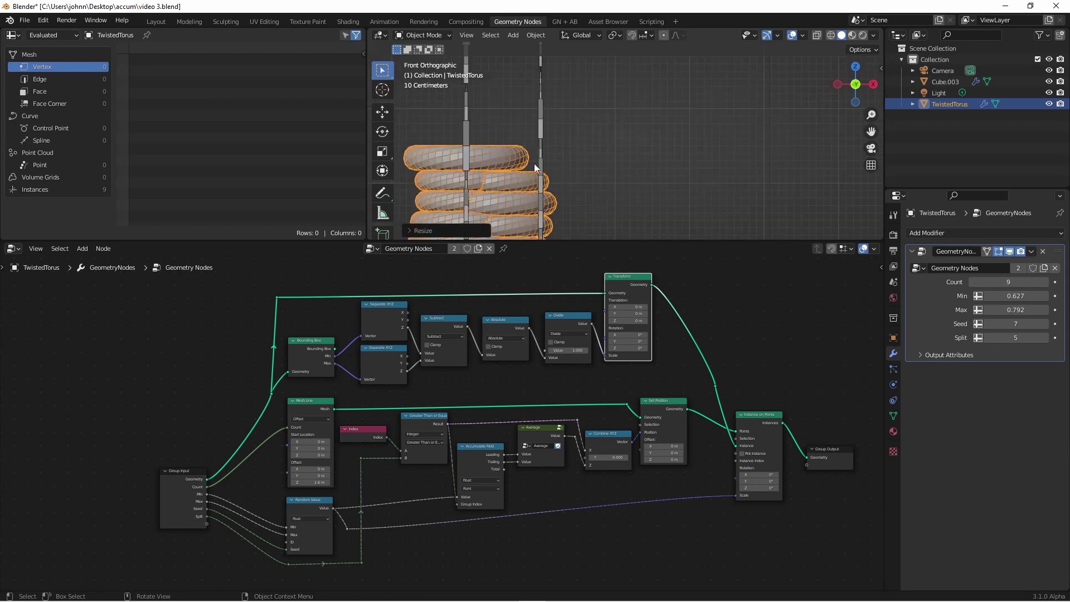
scroll(520, 203, down, 4)
scroll(537, 209, up, 2)
scroll(543, 186, up, 3)
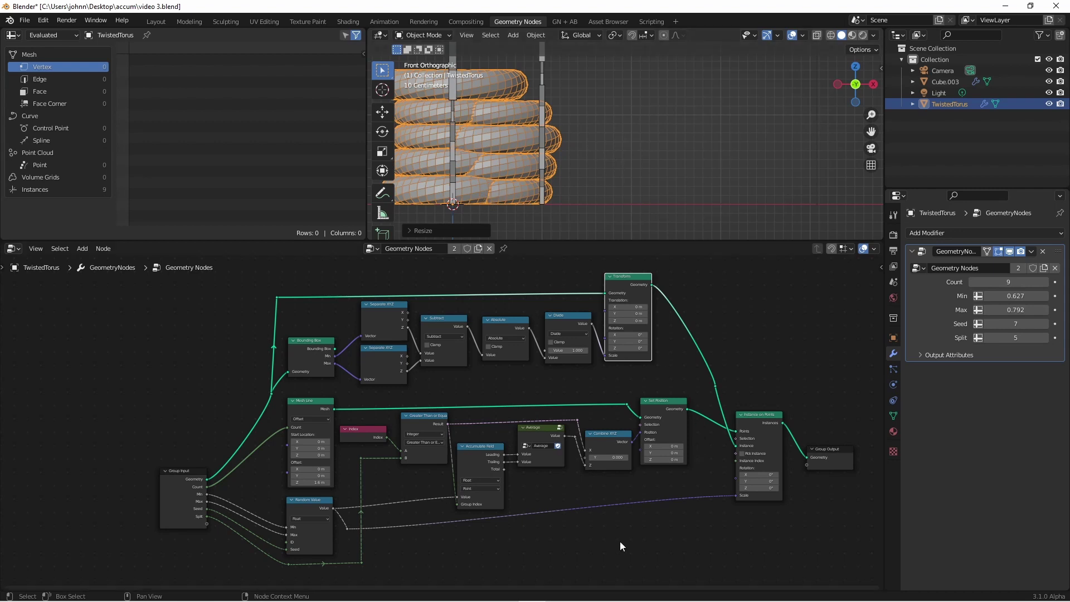
Insert a Multiply Math node between Greater Than and Combine XYZ, multiplying the offset by 4.100.
scroll(551, 529, up, 2)
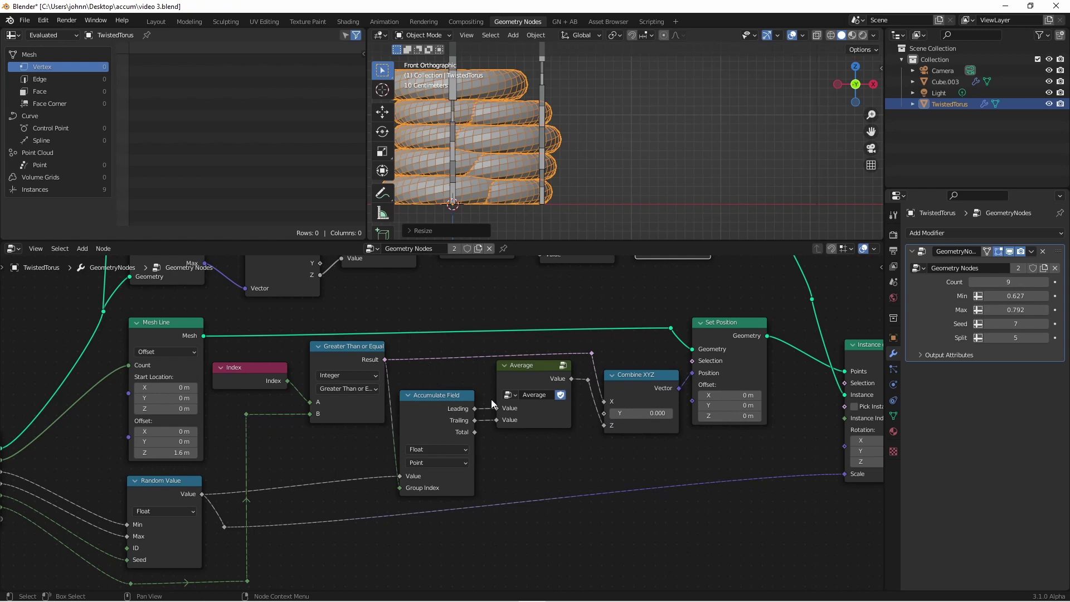
drag(524, 363, 552, 426)
scroll(505, 440, down, 1)
key(shift+a)
click(574, 491)
click(464, 394)
click(465, 395)
click(467, 417)
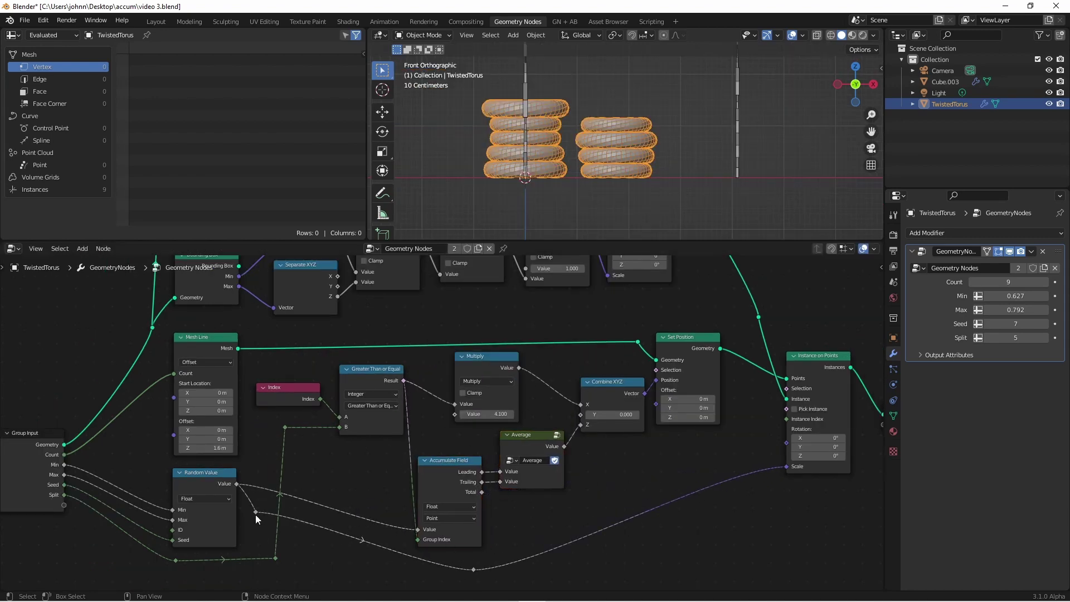
scroll(543, 424, down, 2)
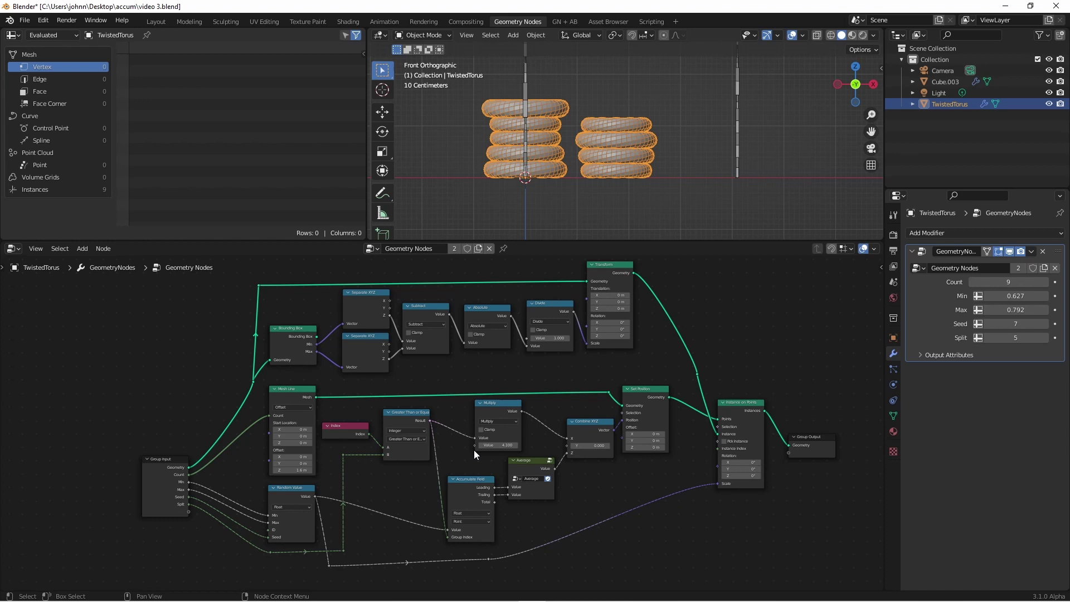
Link Multiply's factor to the Group Input and name the new input 'Split Distance'.
drag(475, 445, 189, 518)
shift+right_drag(390, 454, 396, 466)
drag(395, 466, 260, 563)
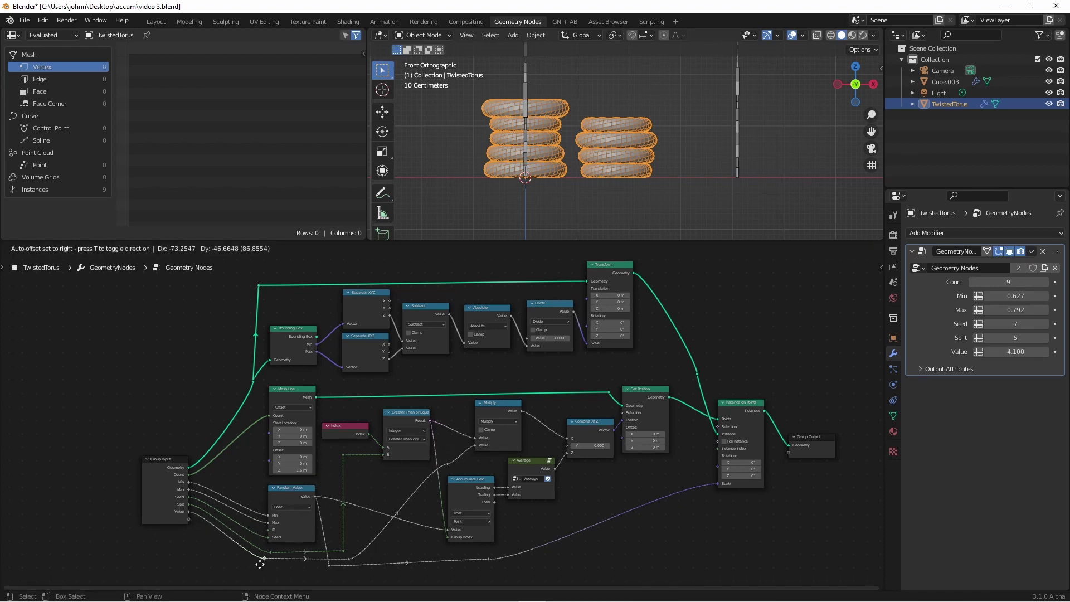
key(n)
double_click(802, 328)
text(Split Di)
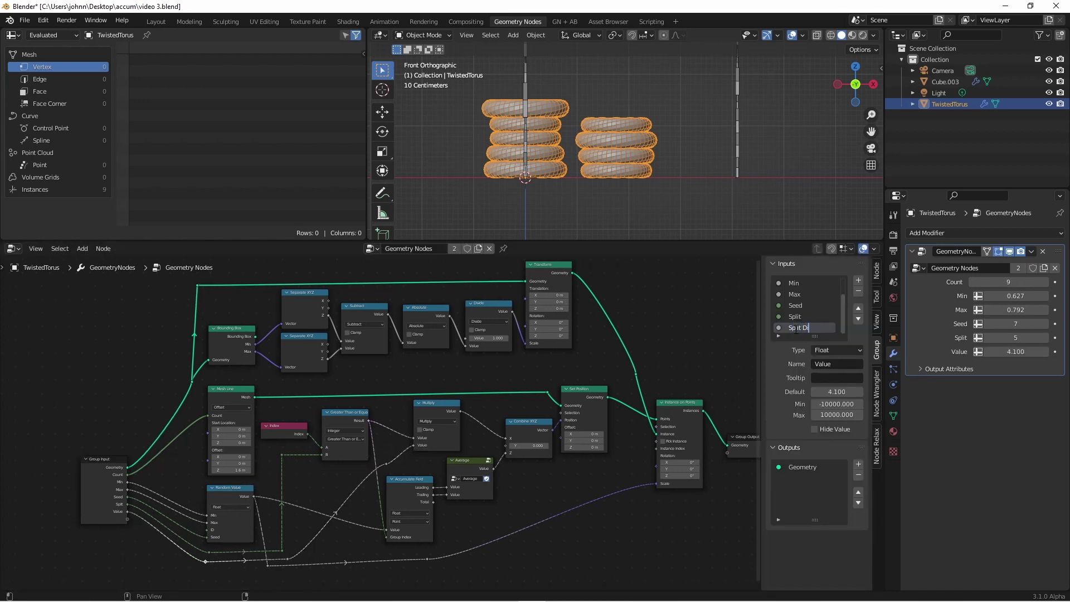
text(stance)
key(Return)
Set the torus's Split Distance to 4.350 and select the stacked cube object.
middle_drag(624, 139, 658, 128)
mouse_move(1003, 351)
mouse_down()
mouse_move(1020, 352)
mouse_move(994, 352)
mouse_up()
click(619, 119)
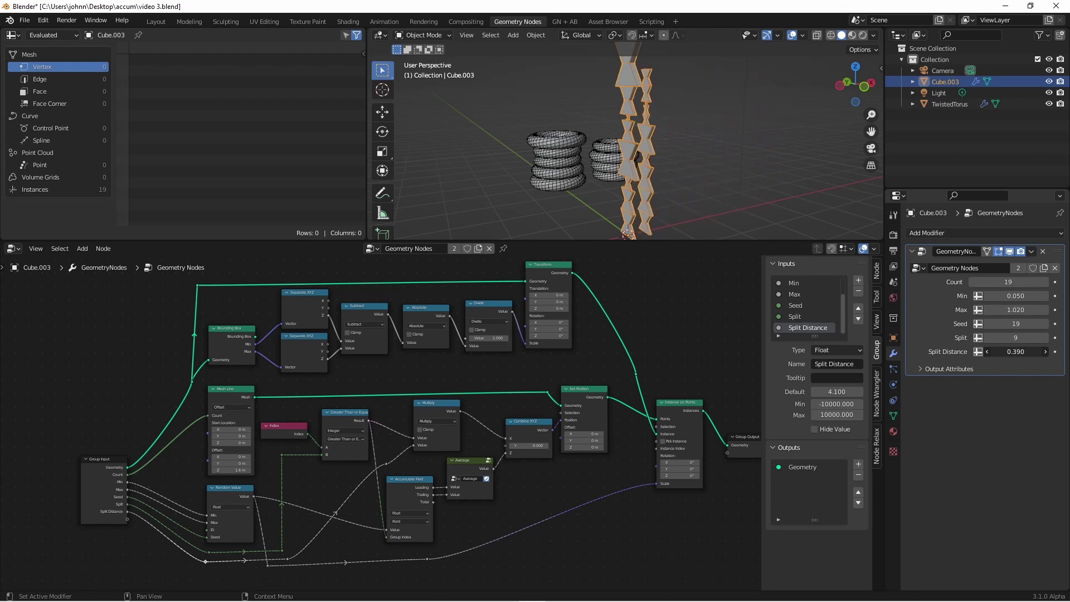